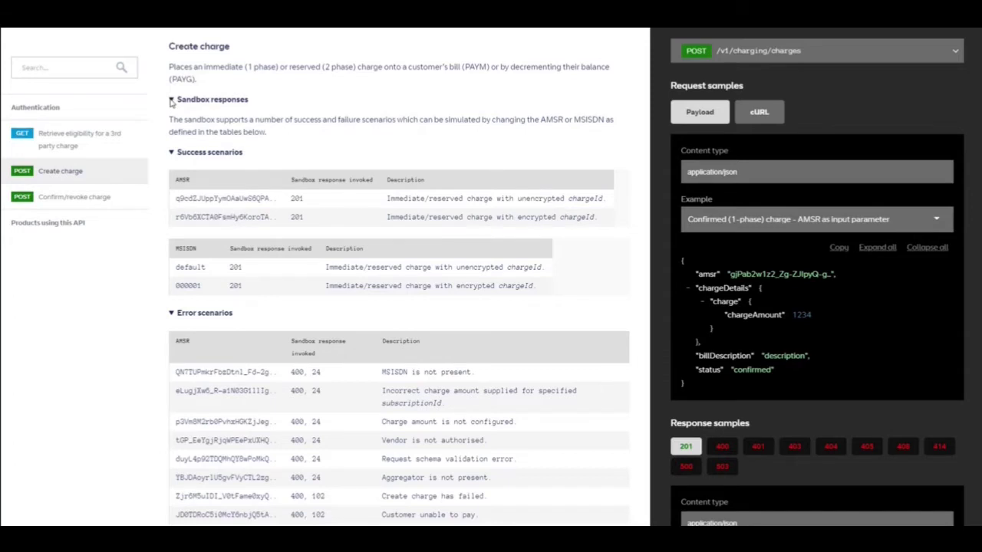
# Collapse the sandbox responses of Create charge, review its request parameters and expand the 201 Created response schema
pyautogui.click(172, 100)
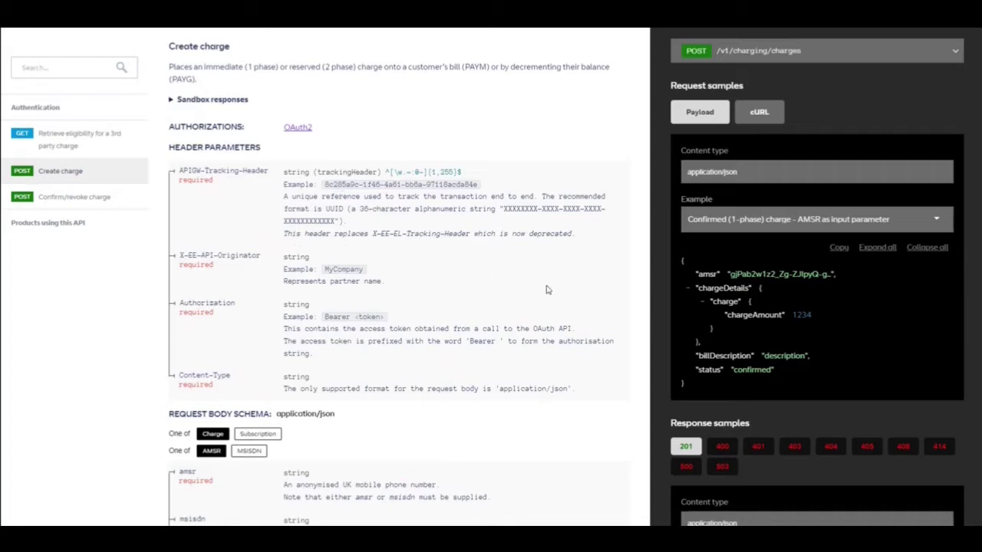
pyautogui.scroll(-5, 473, 279)
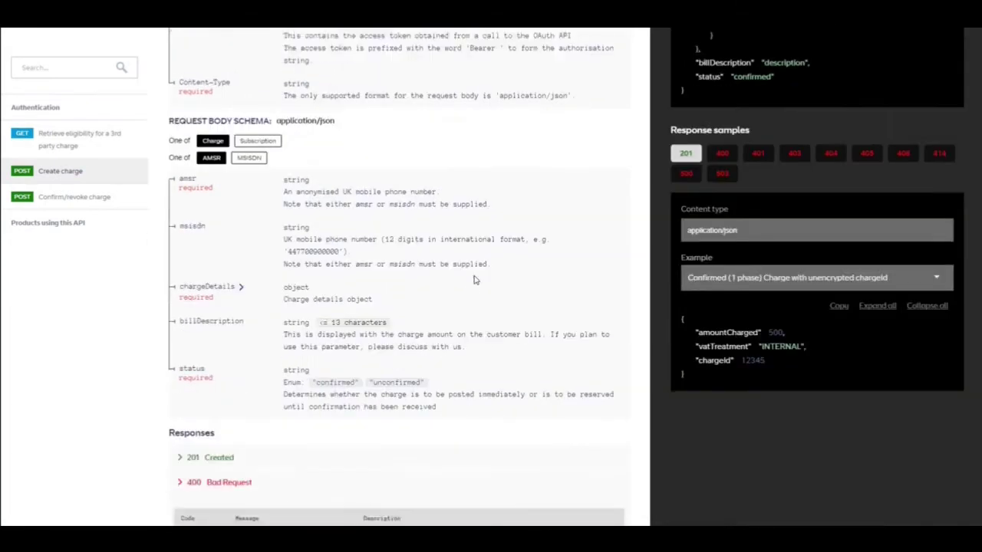
pyautogui.click(178, 376)
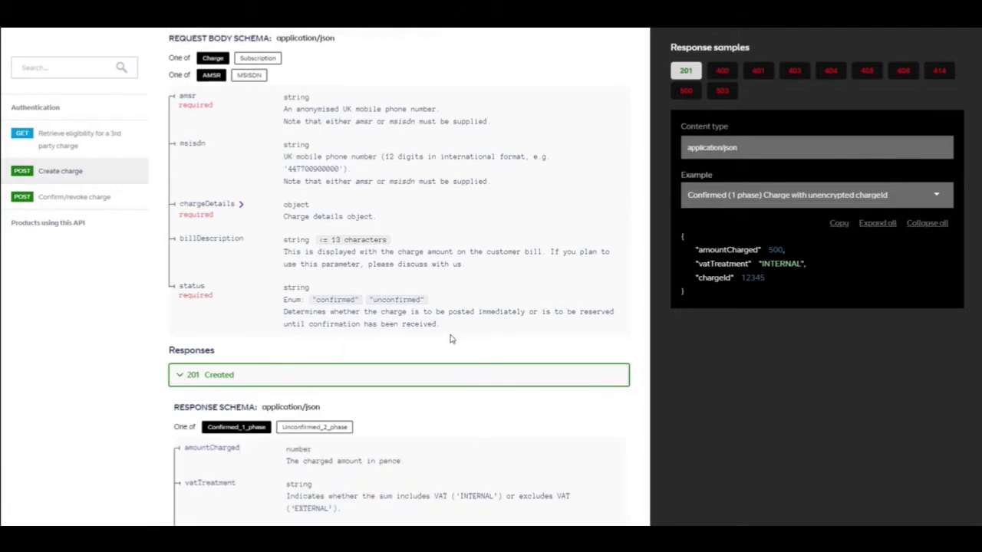
pyautogui.scroll(4, 556, 323)
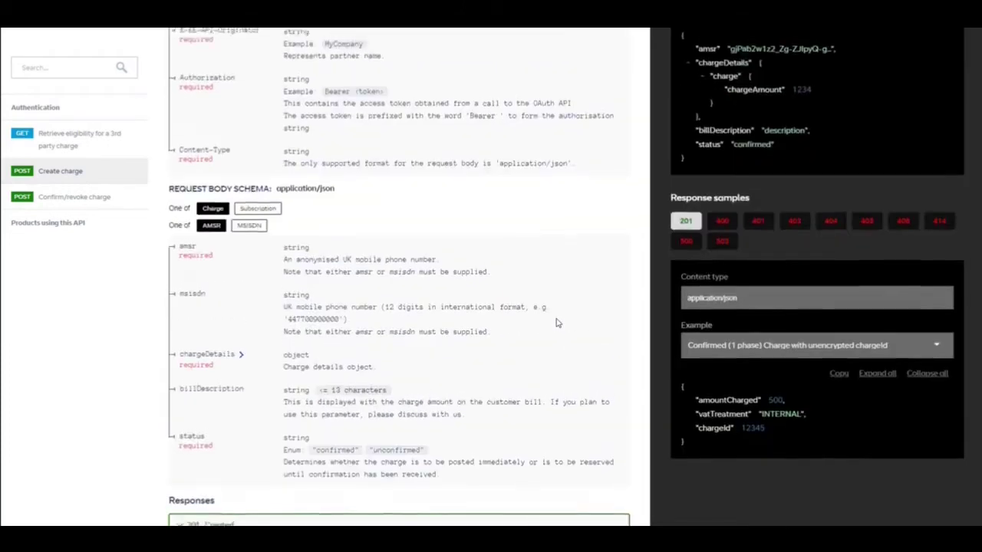
# View the request samples for an unconfirmed (2-phase) charge and a confirmed (1-phase) subscription, both with MSISDN, and the cURL version
pyautogui.click(866, 145)
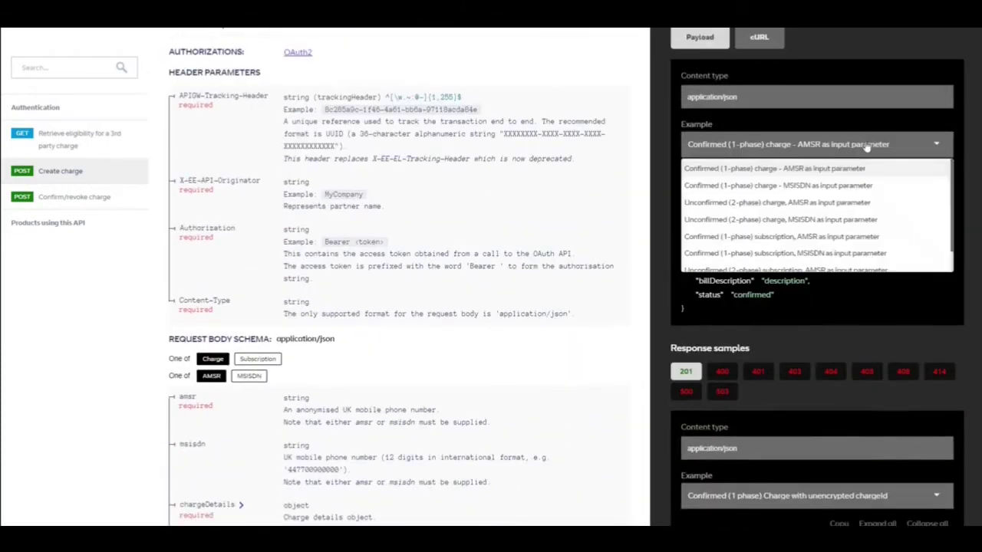
pyautogui.click(779, 220)
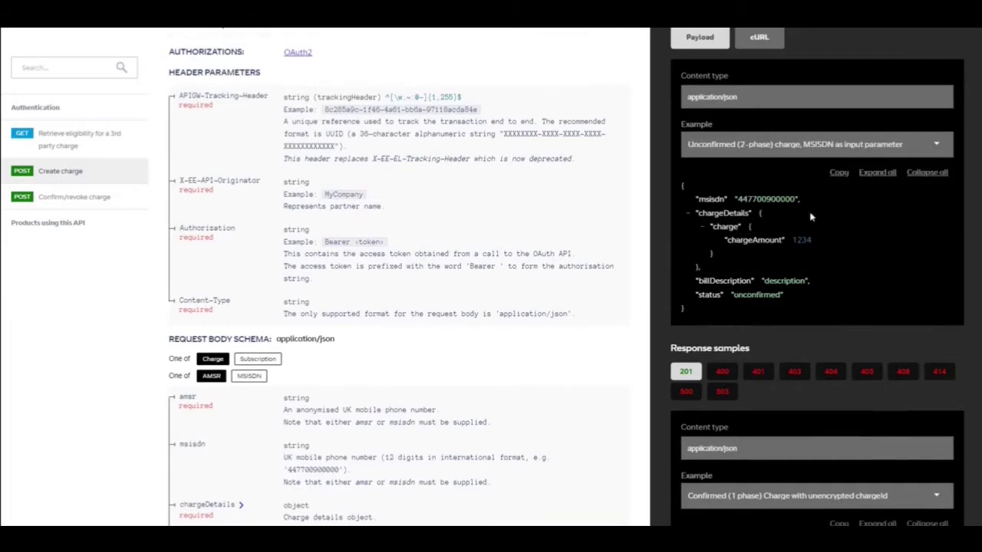
pyautogui.click(839, 147)
pyautogui.click(840, 253)
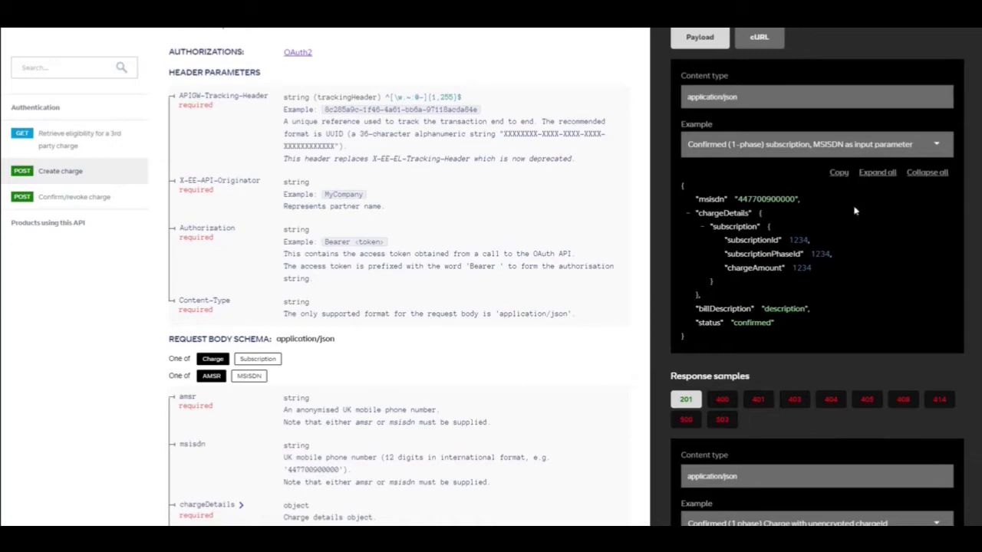
pyautogui.click(761, 39)
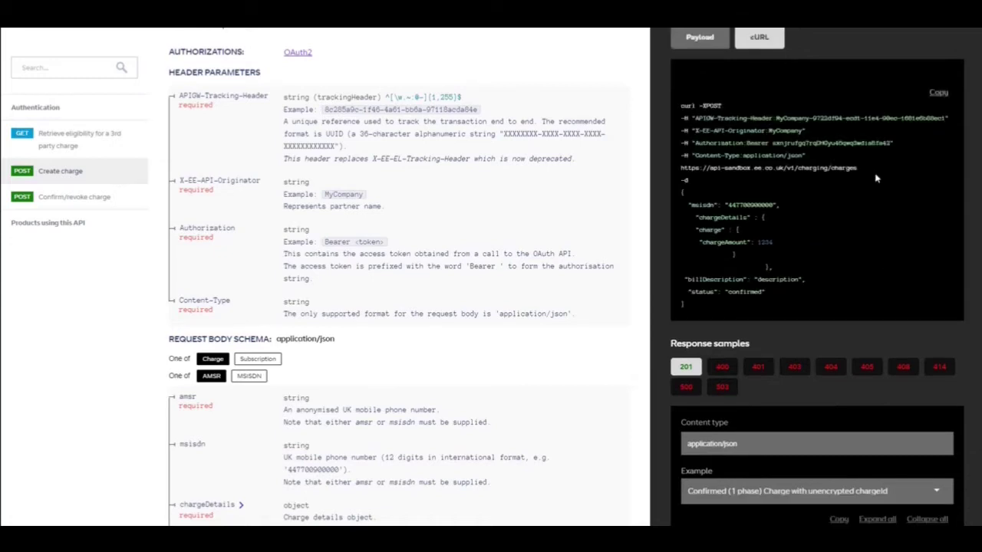
# View the 201 response sample for an unconfirmed (2 phase) charge with unencrypted chargeId, and the 400 response sample
pyautogui.scroll(-3, 870, 273)
pyautogui.click(870, 272)
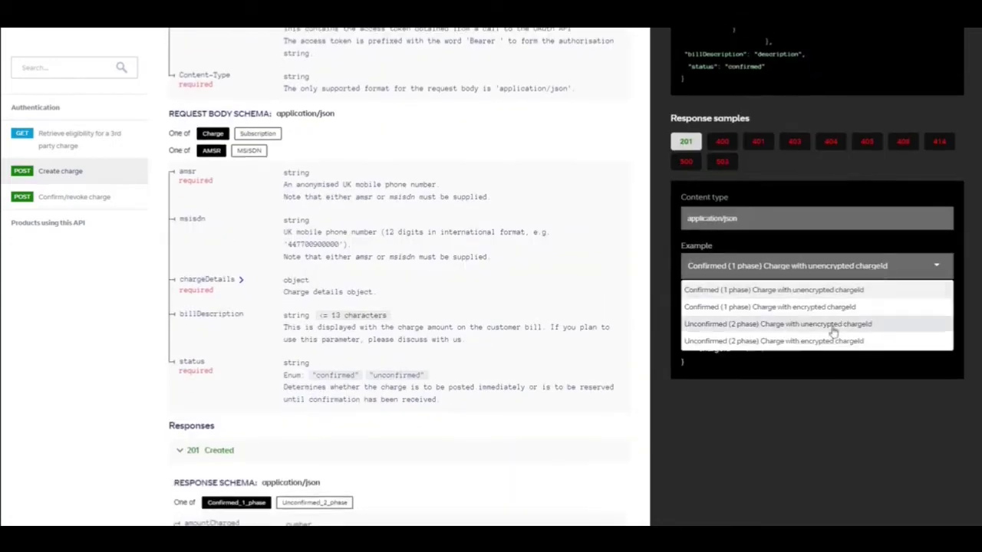
pyautogui.click(838, 325)
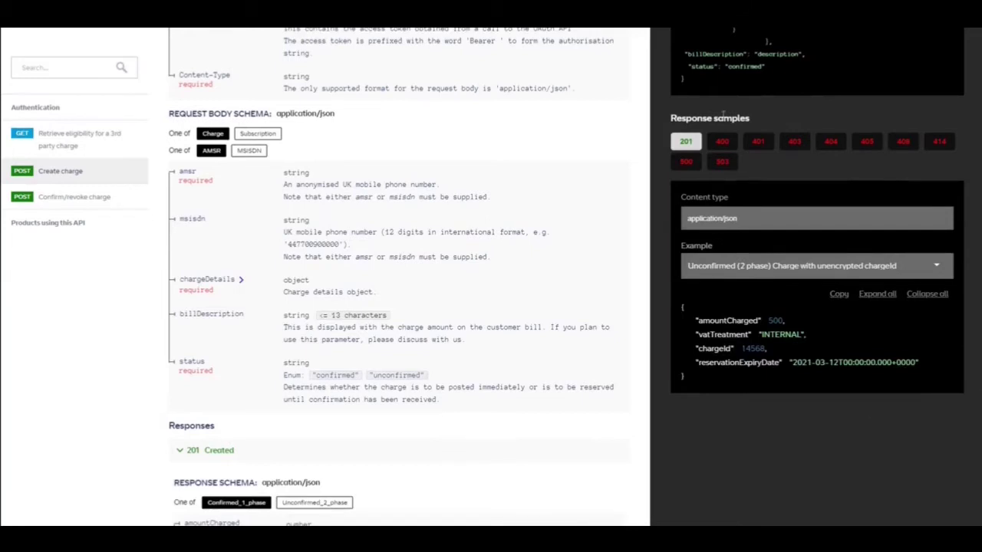
pyautogui.click(724, 143)
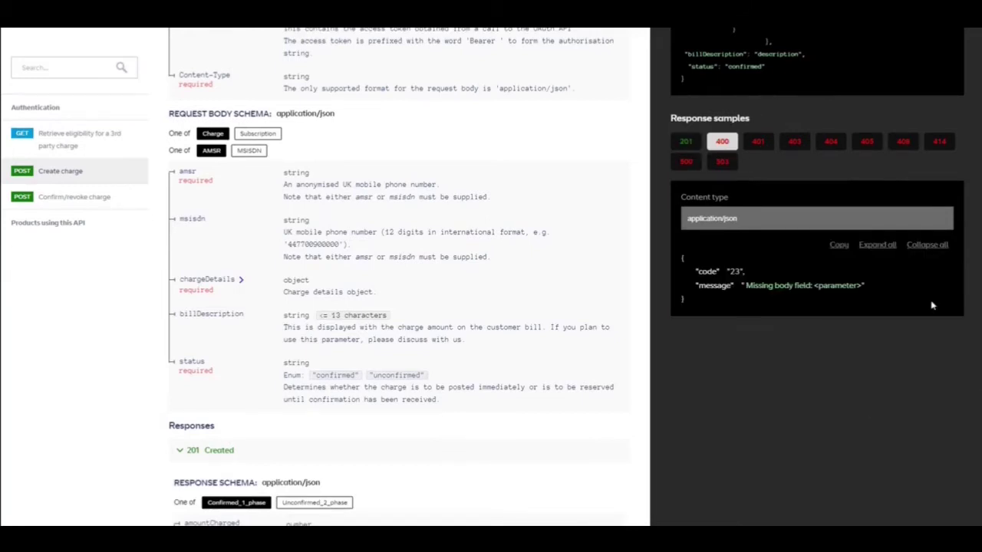
# Start a new sandbox app with the display name "Test API the docs" and the description "Test sandbox app"
pyautogui.scroll(15, 682, 307)
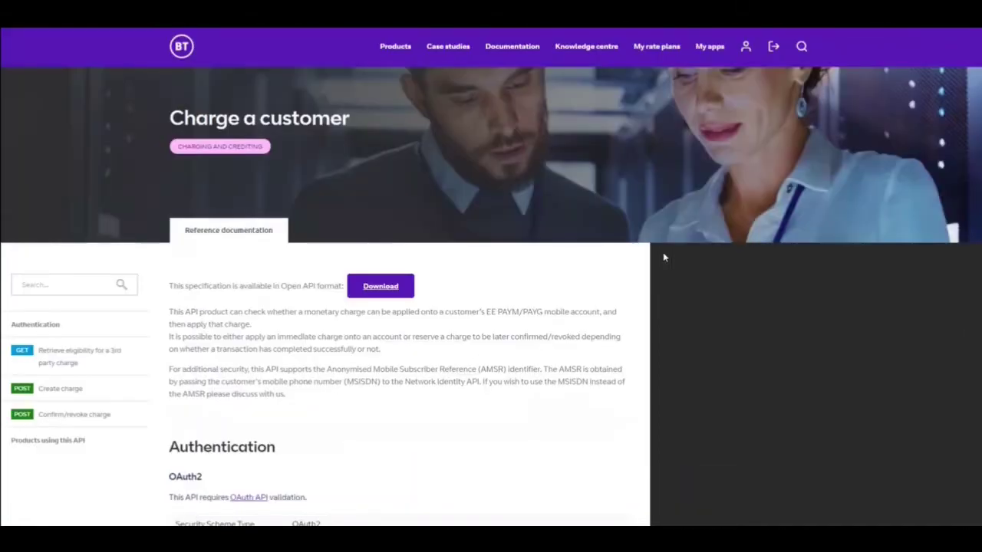
pyautogui.click(710, 47)
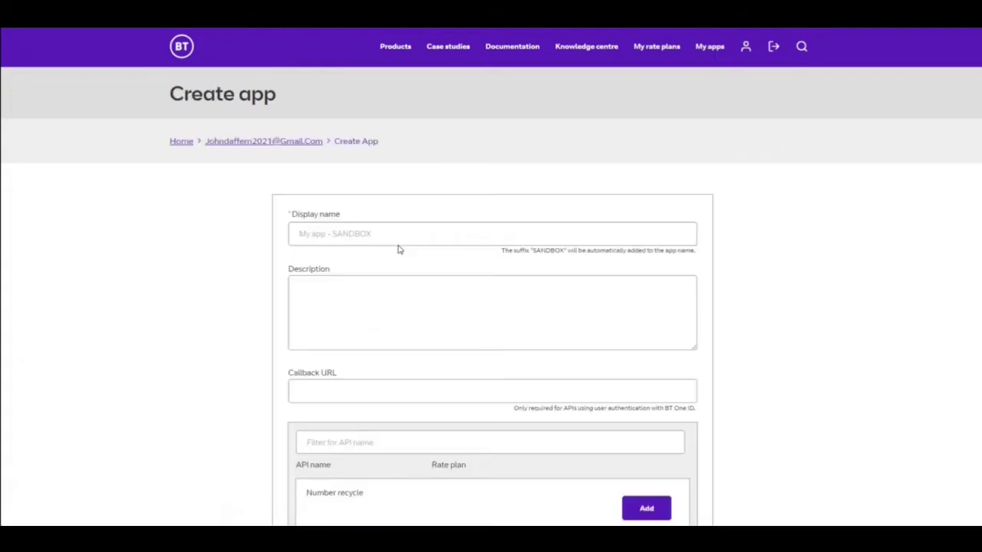
pyautogui.click(388, 234)
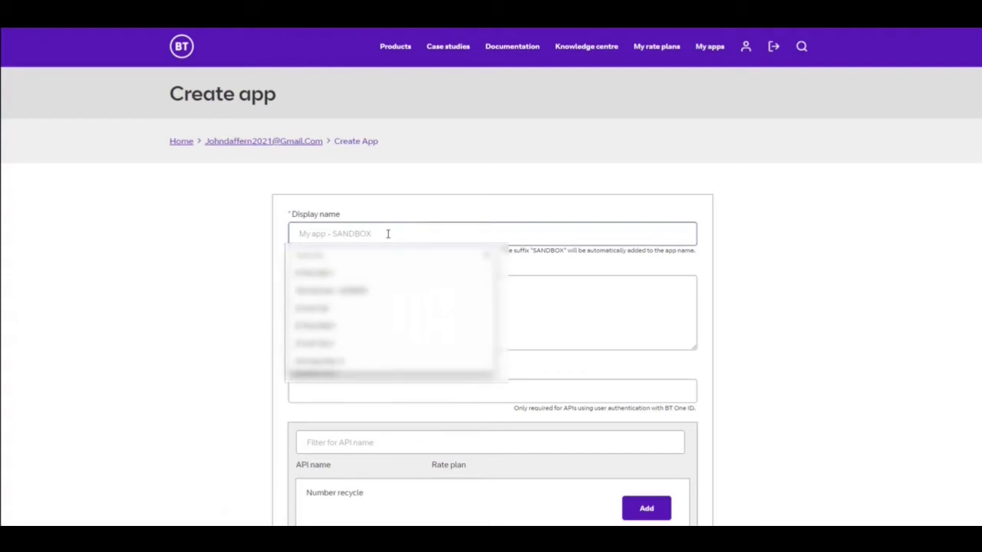
pyautogui.write('Test')
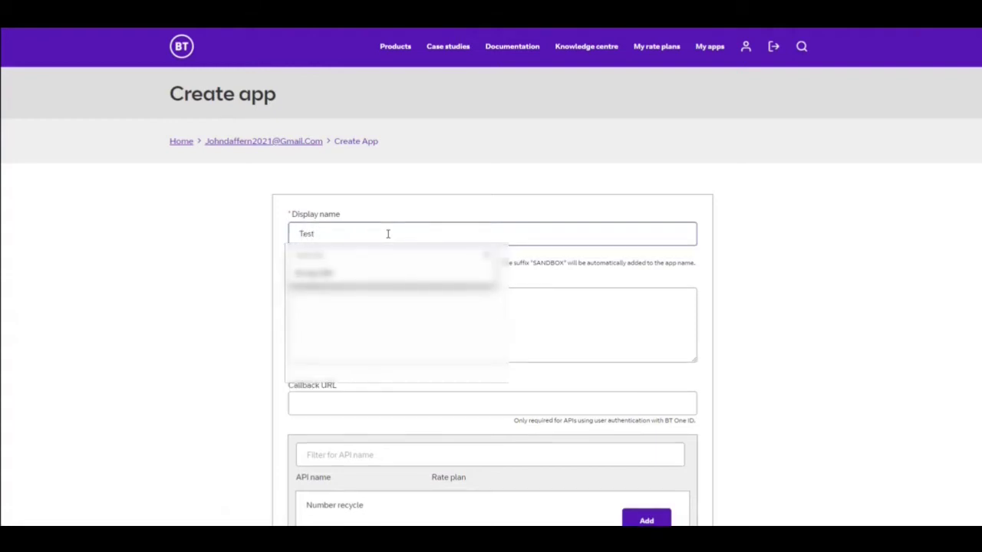
pyautogui.write(' API the')
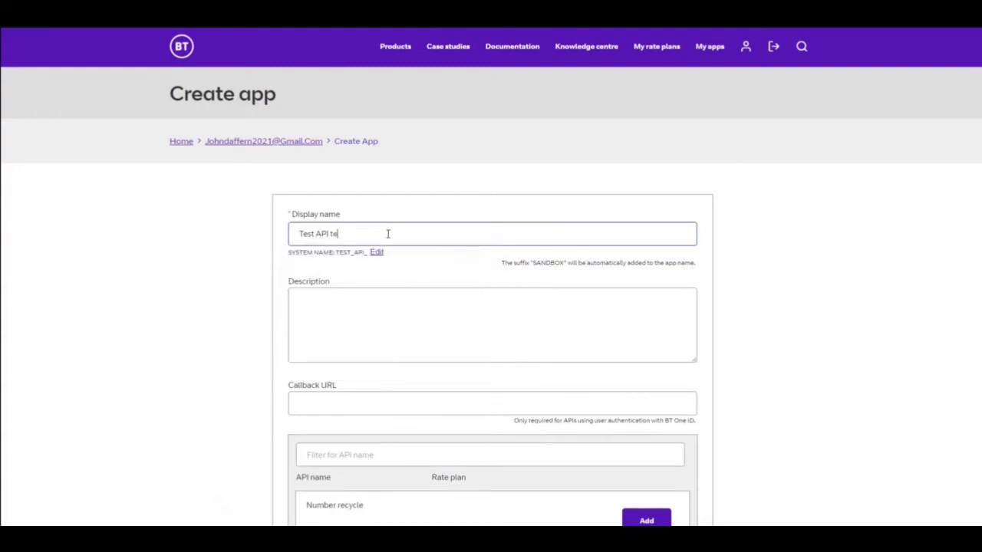
pyautogui.write(' docs')
pyautogui.click(358, 314)
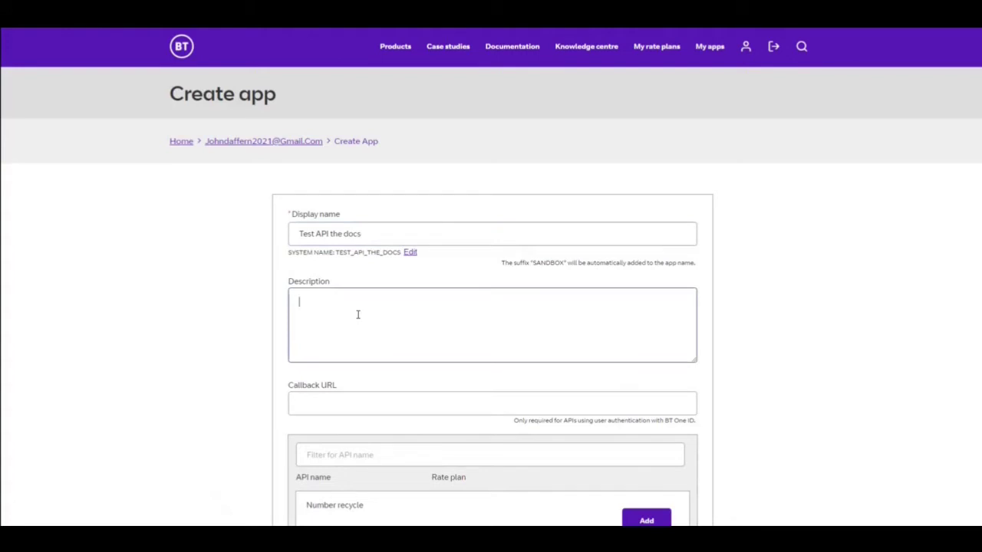
pyautogui.write('Test sandbox app')
# Add the Number recycle, Data pass eligibility and Charge a customer APIs to the sandbox app and create it
pyautogui.scroll(-3, 523, 299)
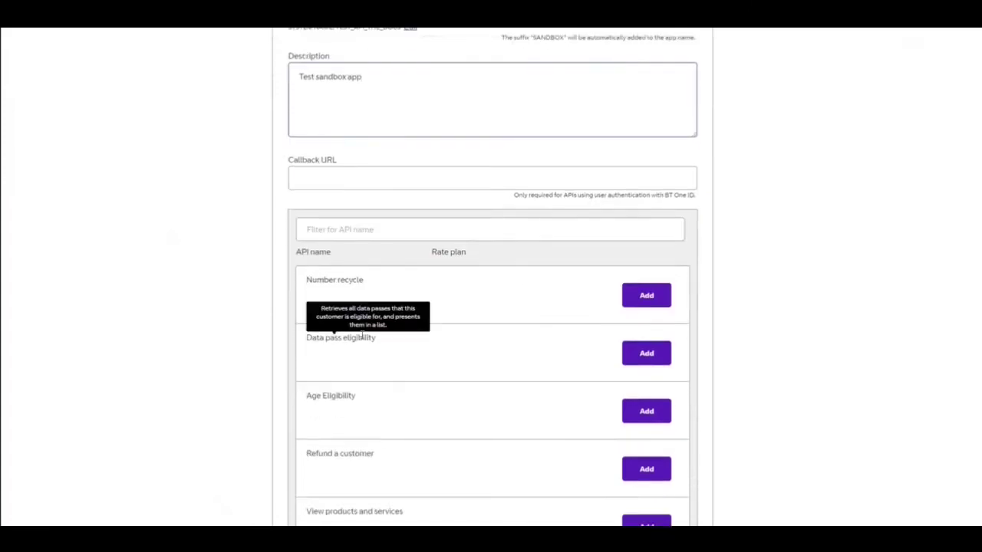
pyautogui.click(644, 301)
pyautogui.click(642, 351)
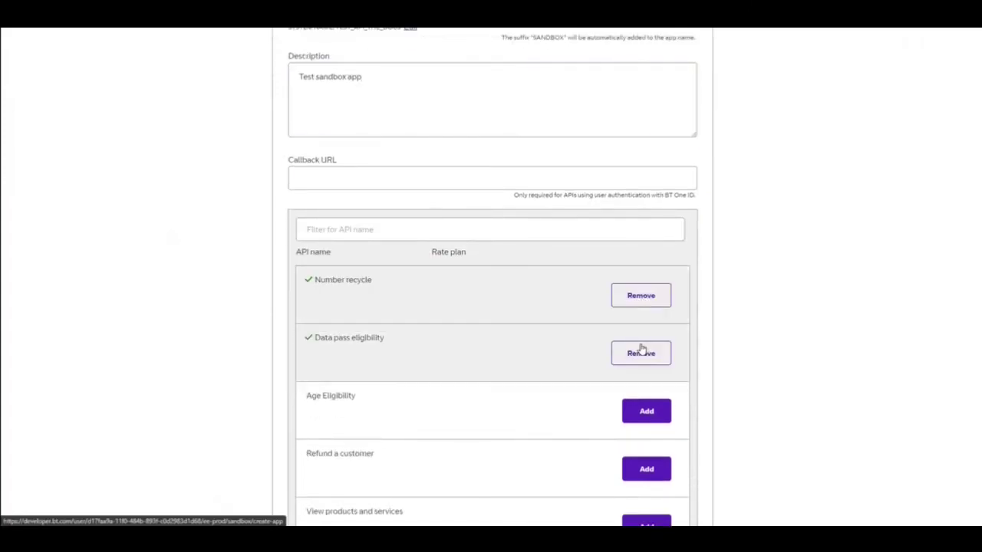
pyautogui.click(449, 223)
pyautogui.write('c')
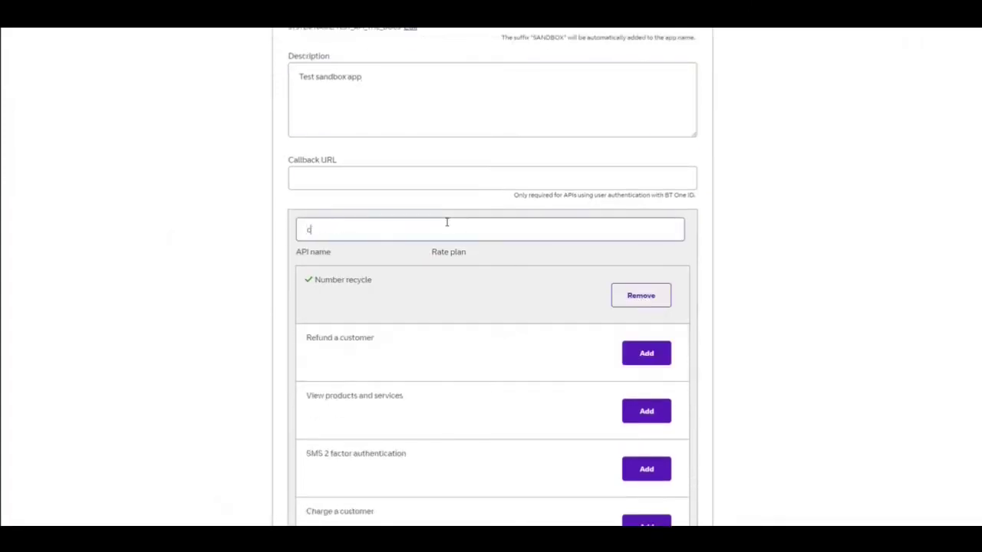
pyautogui.write('harge')
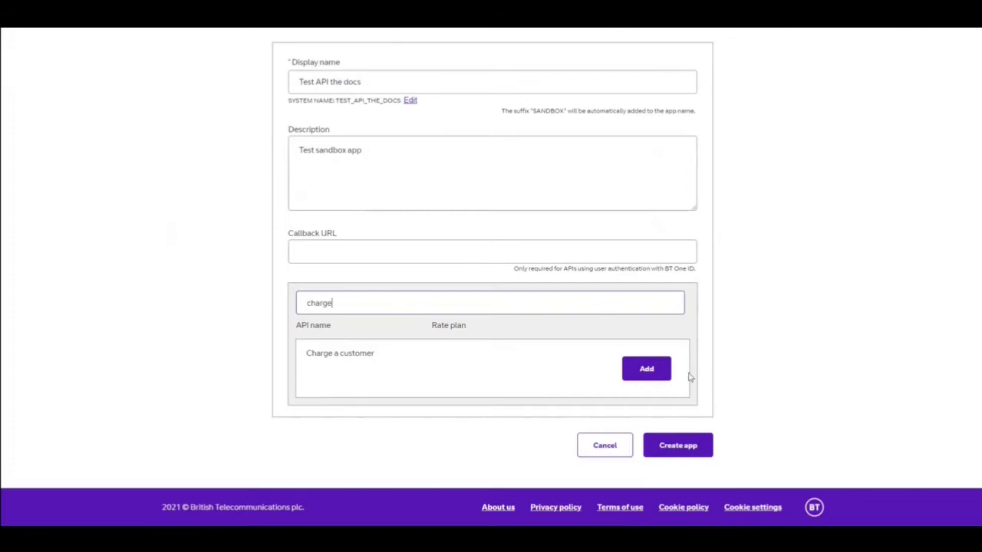
pyautogui.click(652, 370)
pyautogui.click(678, 446)
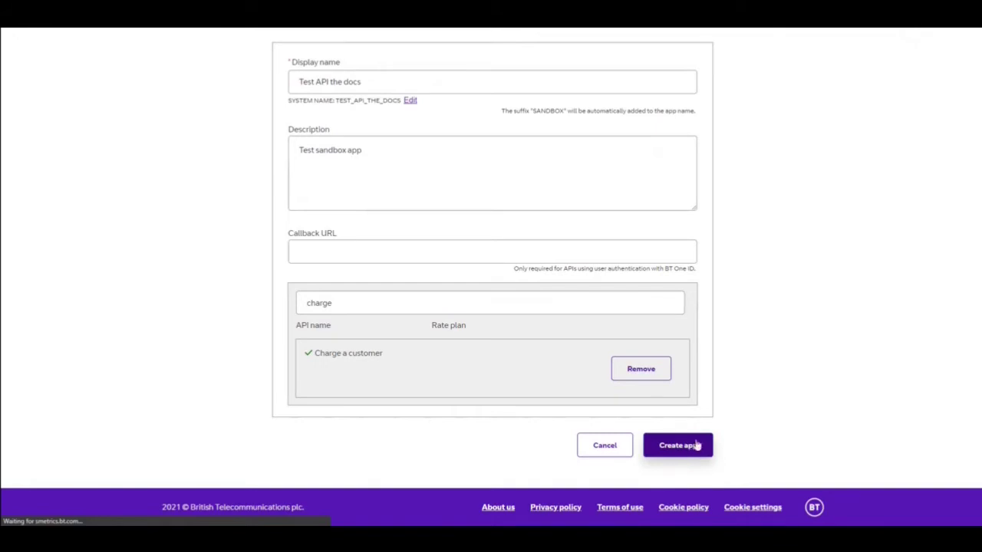
# Expand the Test API the docs sandbox app and review its credentials, API approvals and description
pyautogui.scroll(-1, 834, 311)
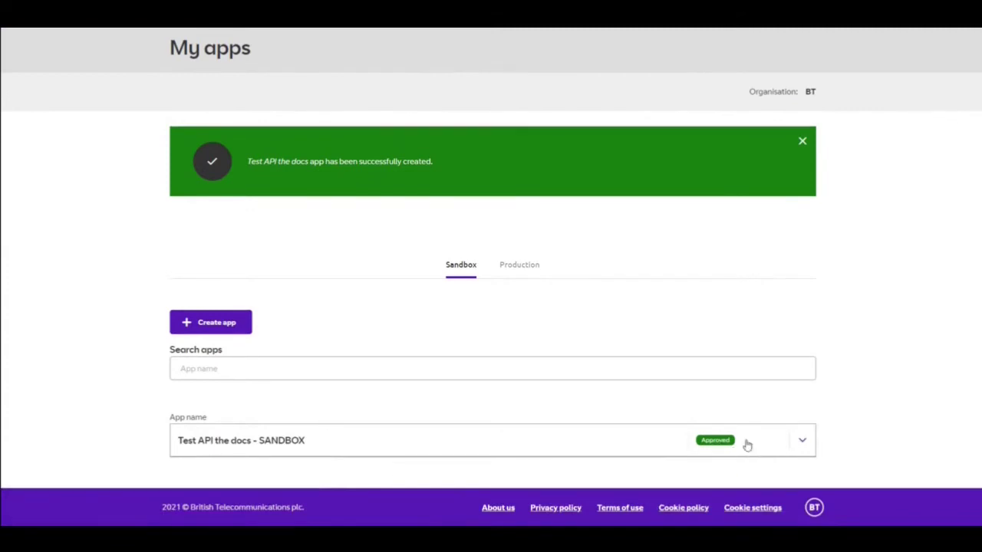
pyautogui.click(799, 447)
pyautogui.scroll(-3, 871, 346)
pyautogui.scroll(-2, 871, 346)
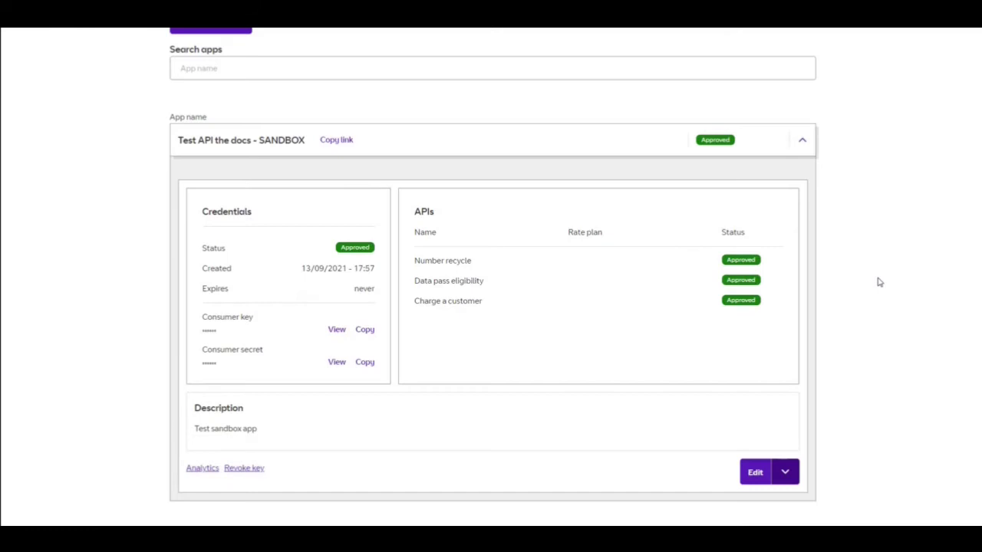
pyautogui.moveTo(49, 62)
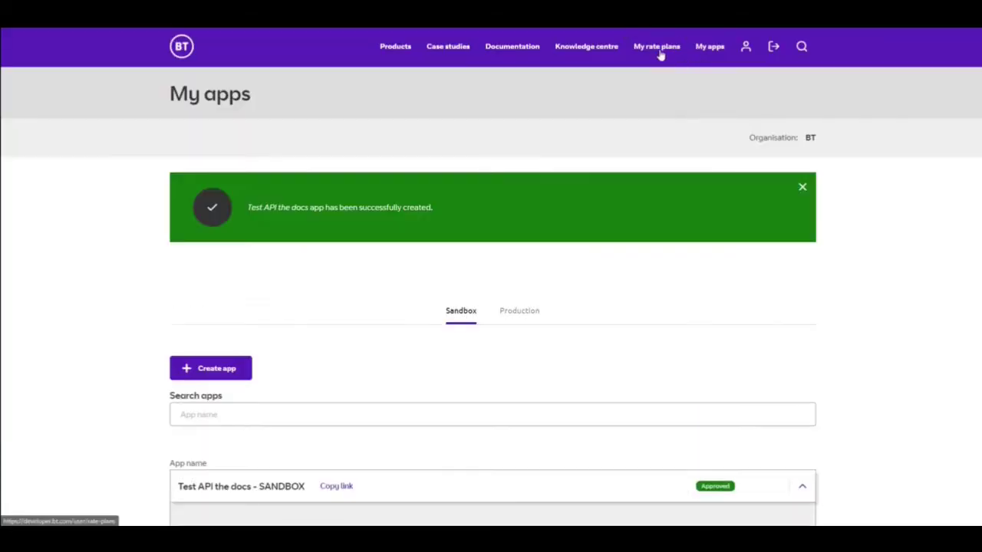
# Open the organisation's rate plans and check which API the ChargeRS80 plan covers
pyautogui.click(657, 47)
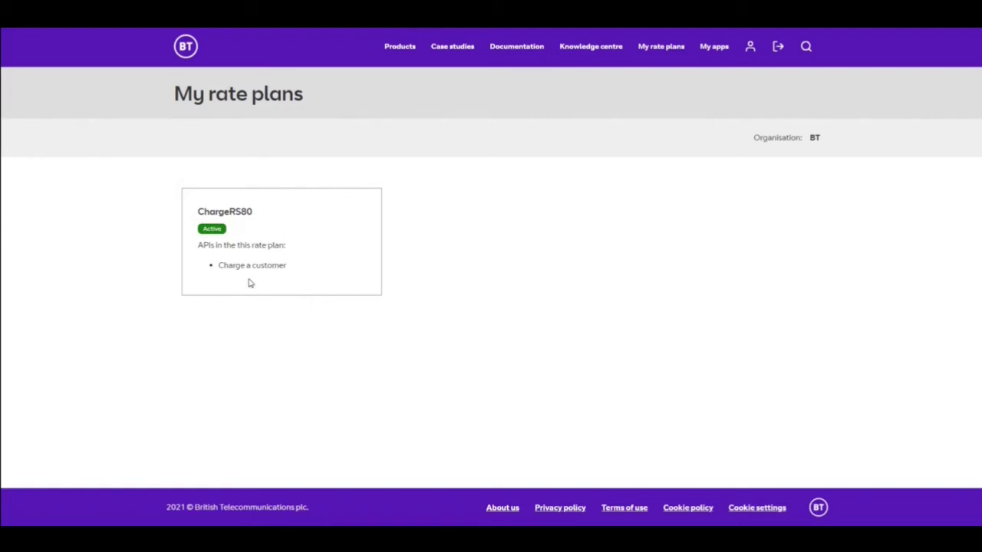
pyautogui.moveTo(224, 265); pyautogui.dragTo(294, 272)
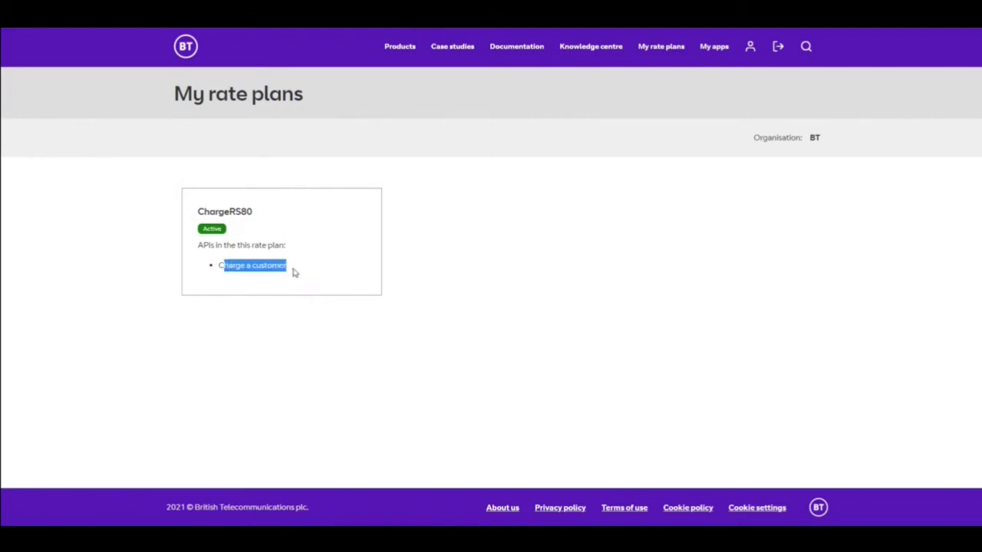
pyautogui.click(627, 270)
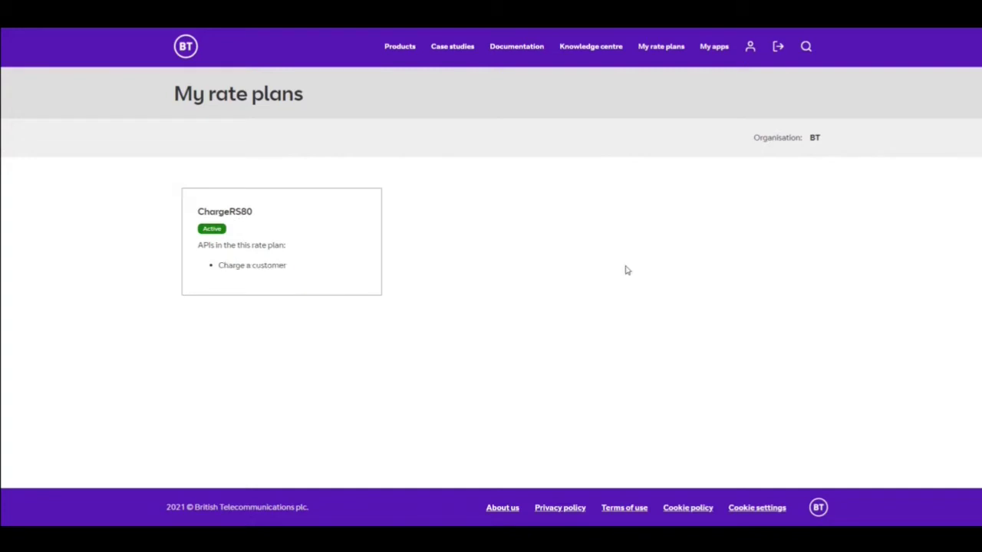
# Start a new production app with the display name "Demo API the docs" and the description "Demo"
pyautogui.click(714, 48)
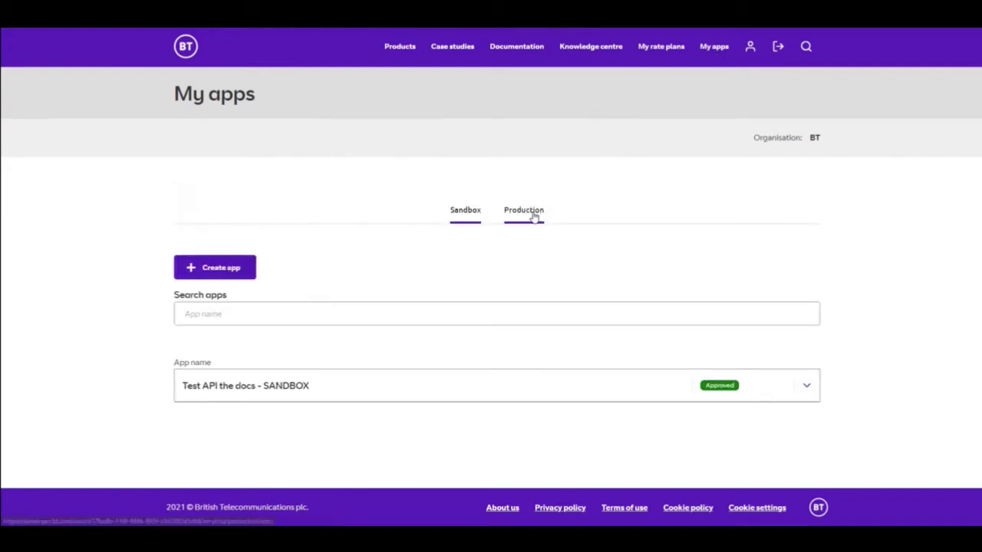
pyautogui.click(533, 217)
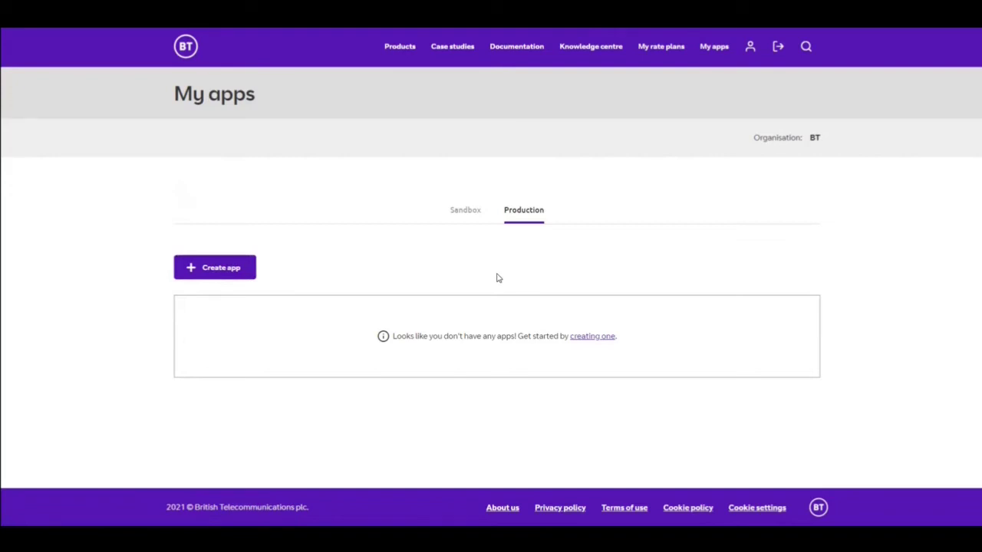
pyautogui.click(423, 236)
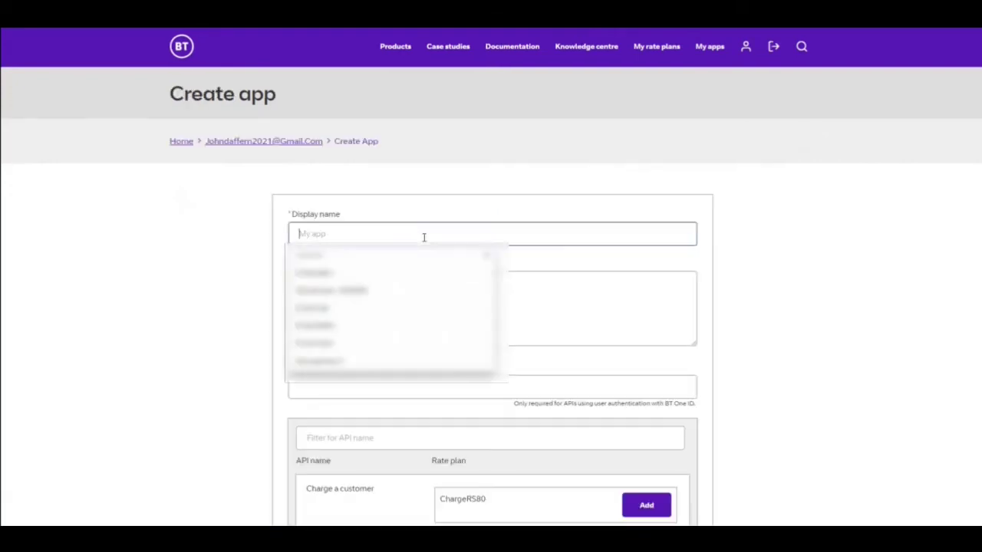
pyautogui.write('Demo')
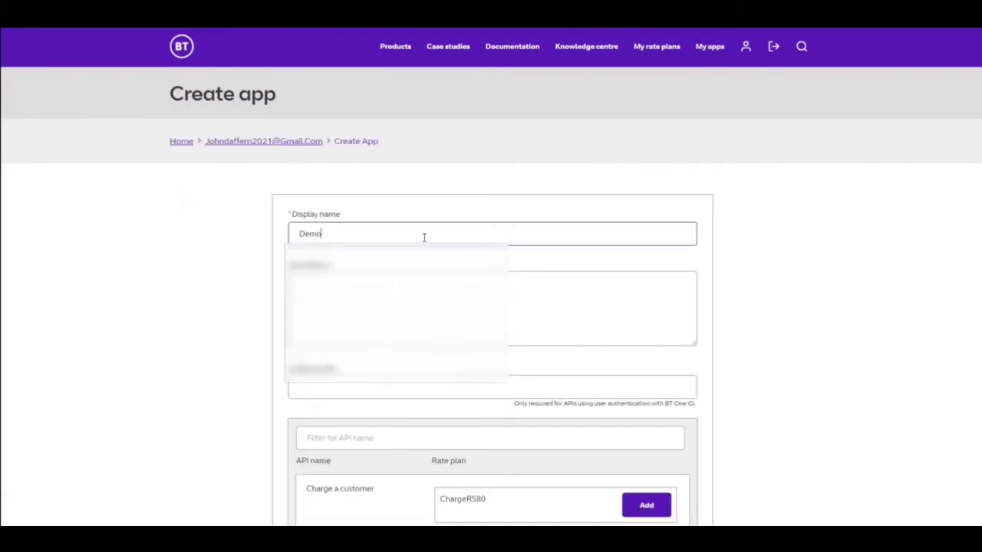
pyautogui.write(' API the docs')
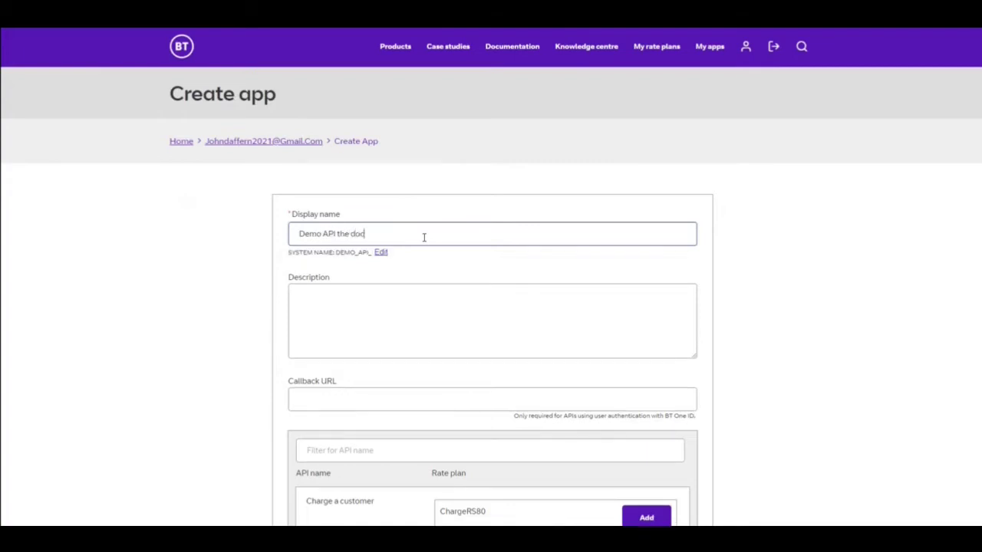
pyautogui.click(360, 292)
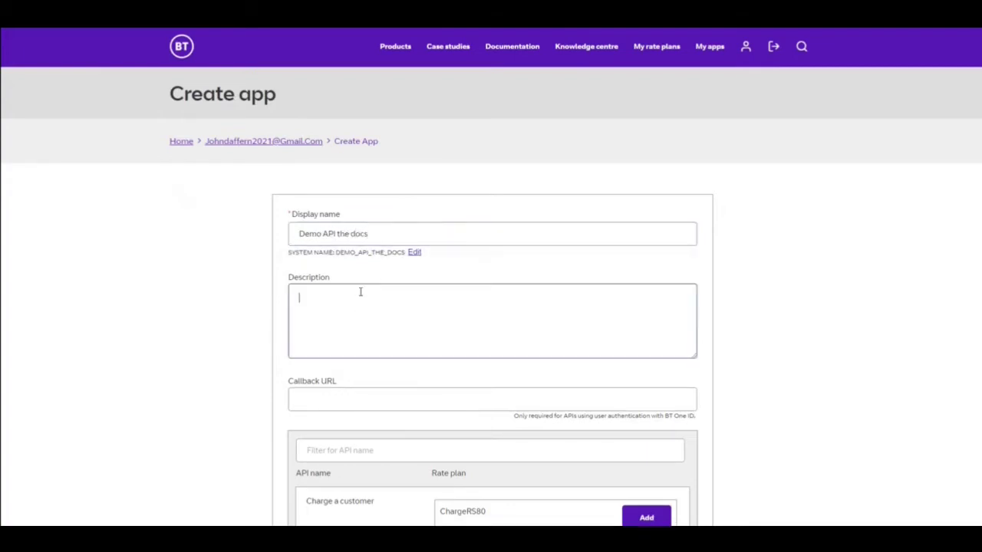
pyautogui.write('Demo')
pyautogui.scroll(-3, 795, 295)
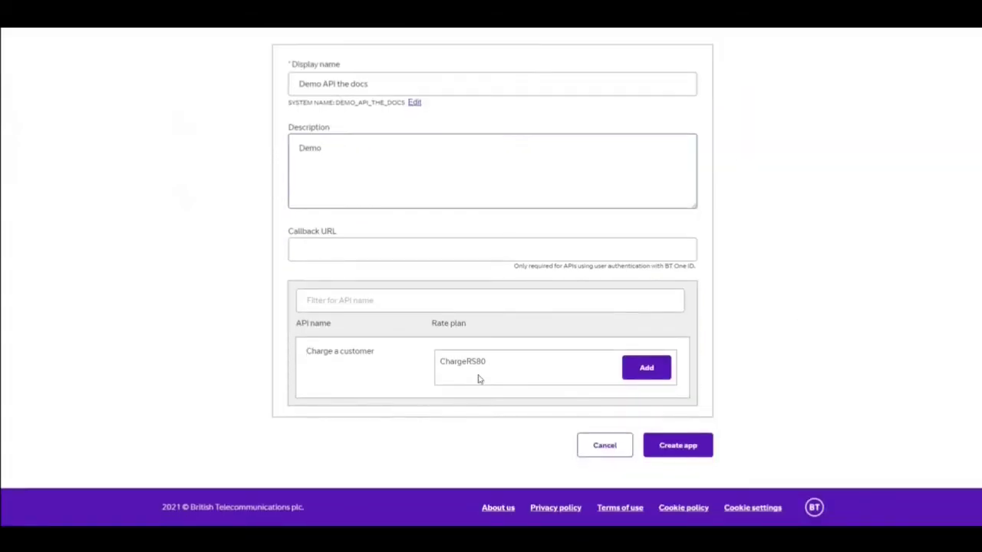
# Add the Charge a customer API with the ChargeRS80 rate plan to the production app and create it
pyautogui.moveTo(329, 360)
pyautogui.click(659, 366)
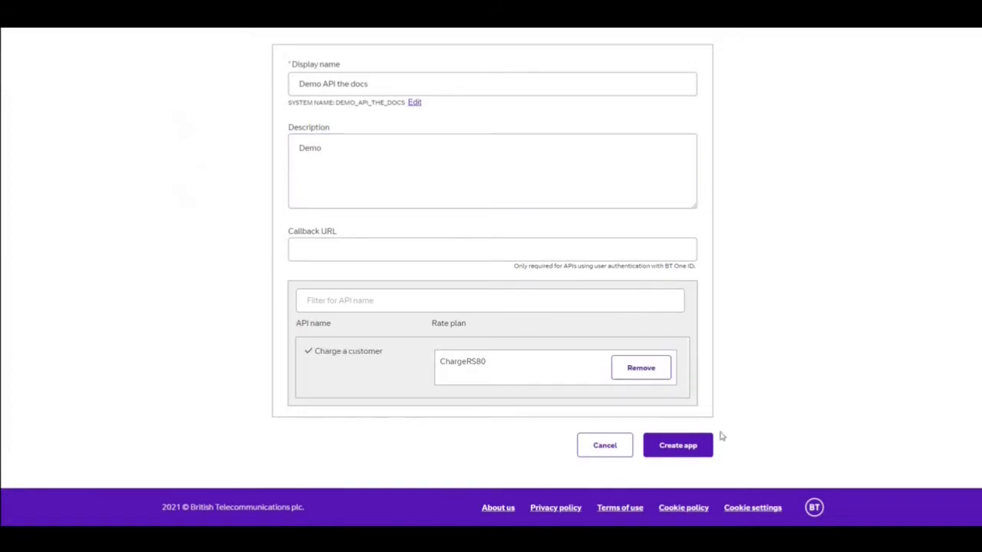
pyautogui.click(685, 450)
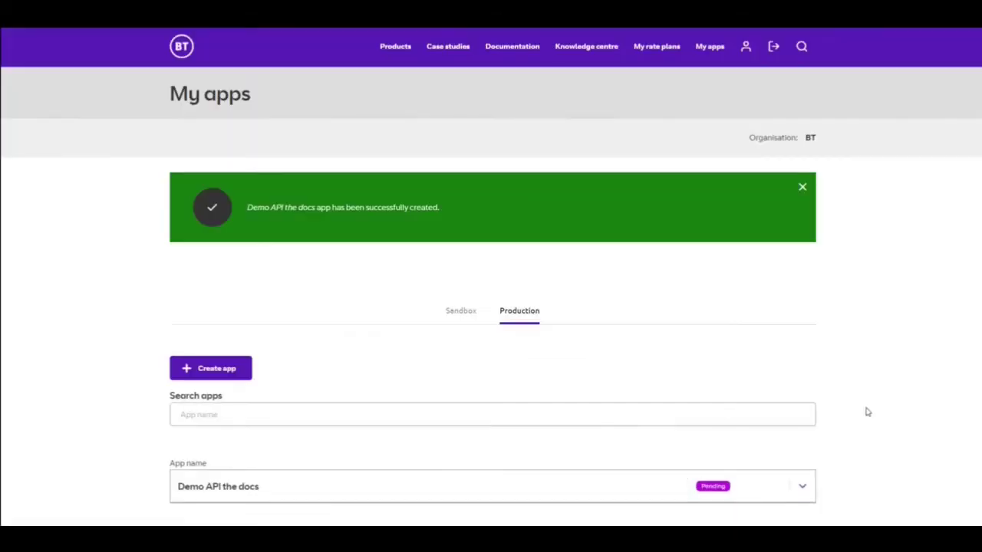
# Expand the new Demo API the docs production app and check the status of its credentials and API
pyautogui.scroll(-1, 865, 414)
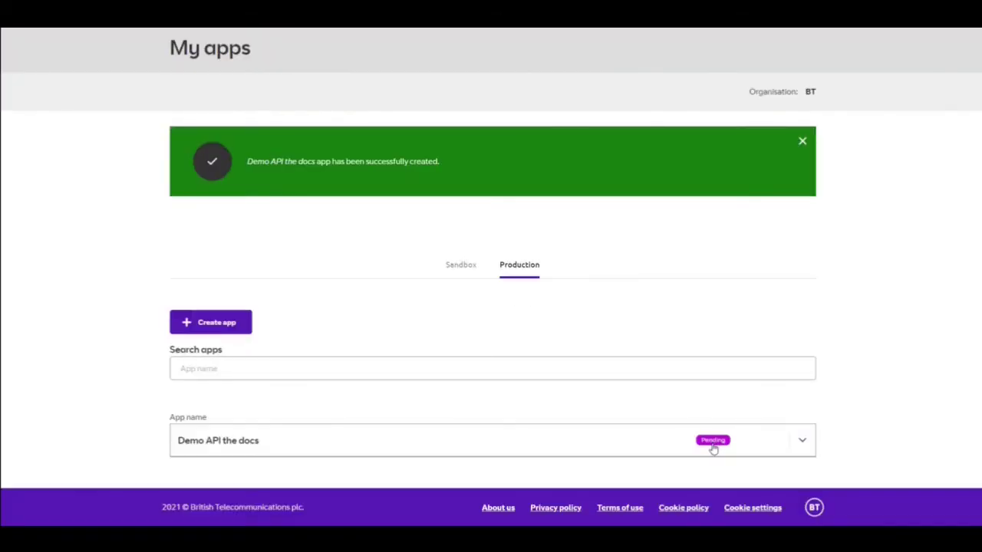
pyautogui.click(803, 441)
pyautogui.scroll(-3, 300, 345)
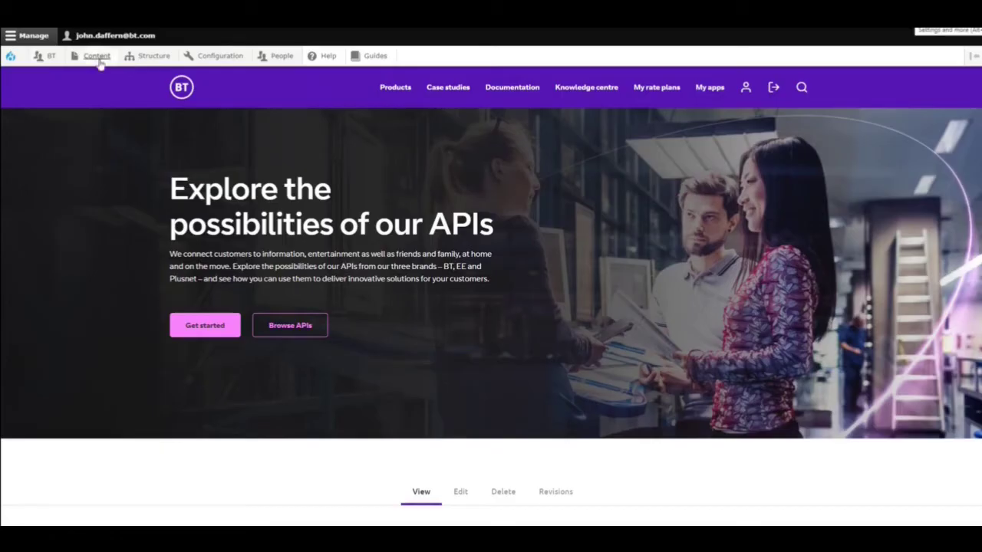
# In the portal's BT administration, open the demo_api_the_docs app request, review its details and approve it
pyautogui.click(45, 56)
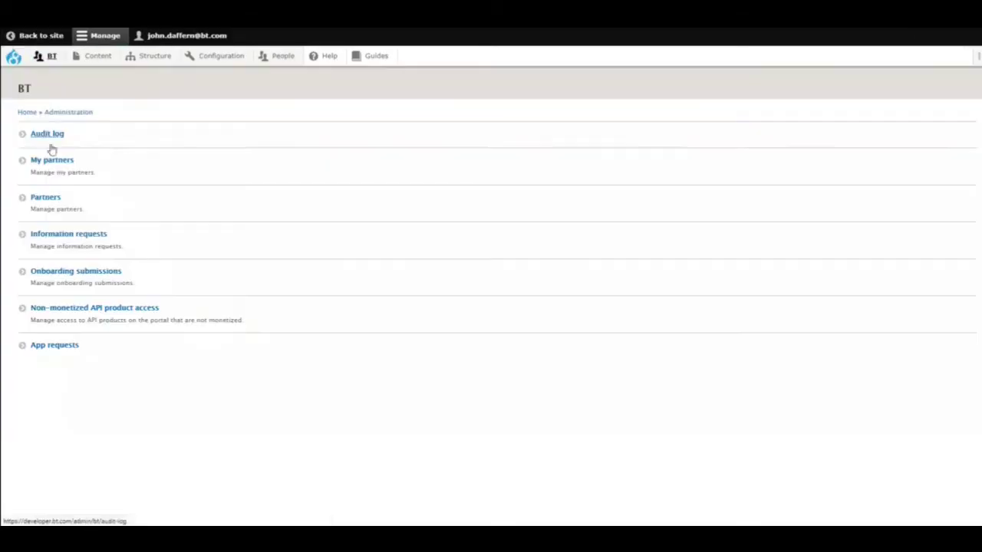
pyautogui.click(54, 345)
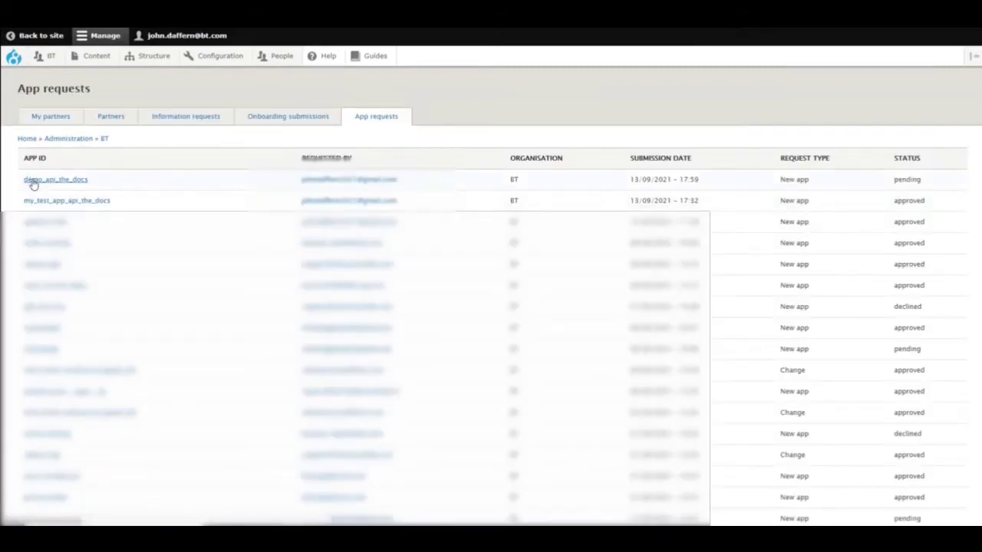
pyautogui.click(33, 181)
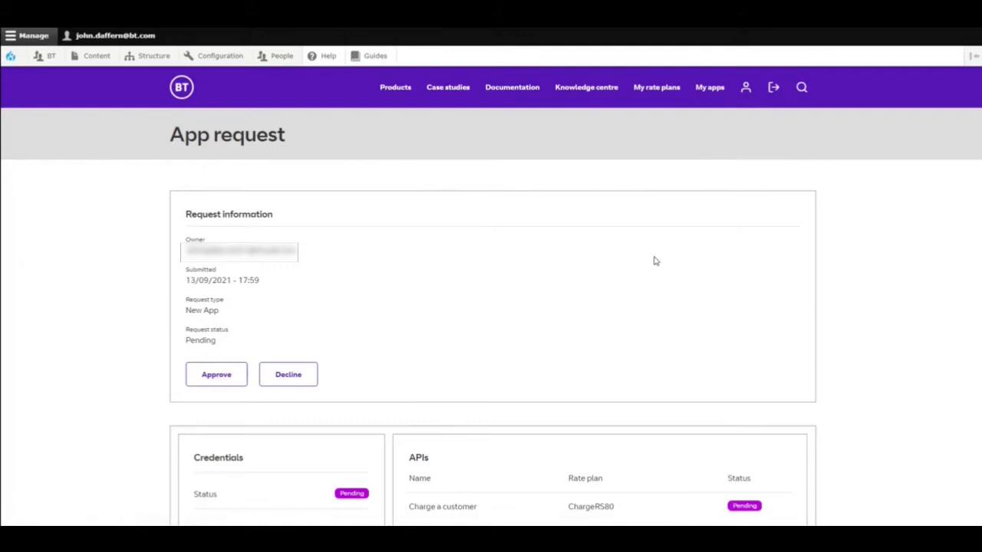
pyautogui.scroll(-1, 659, 262)
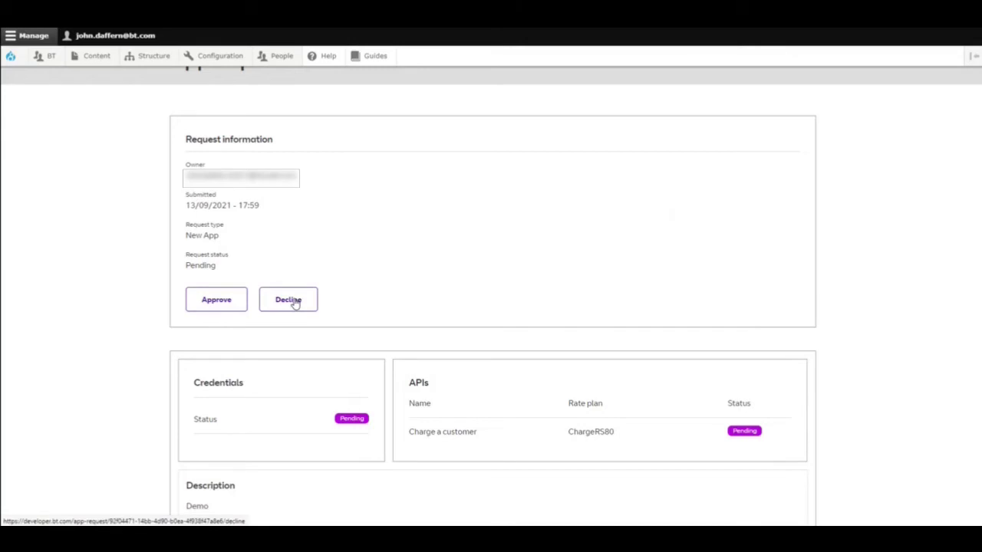
pyautogui.click(225, 306)
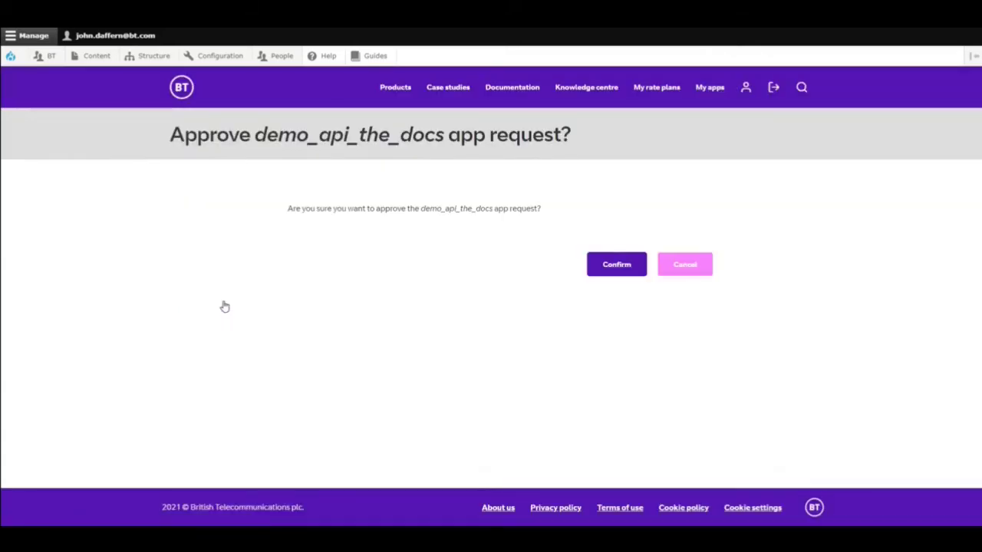
pyautogui.click(621, 266)
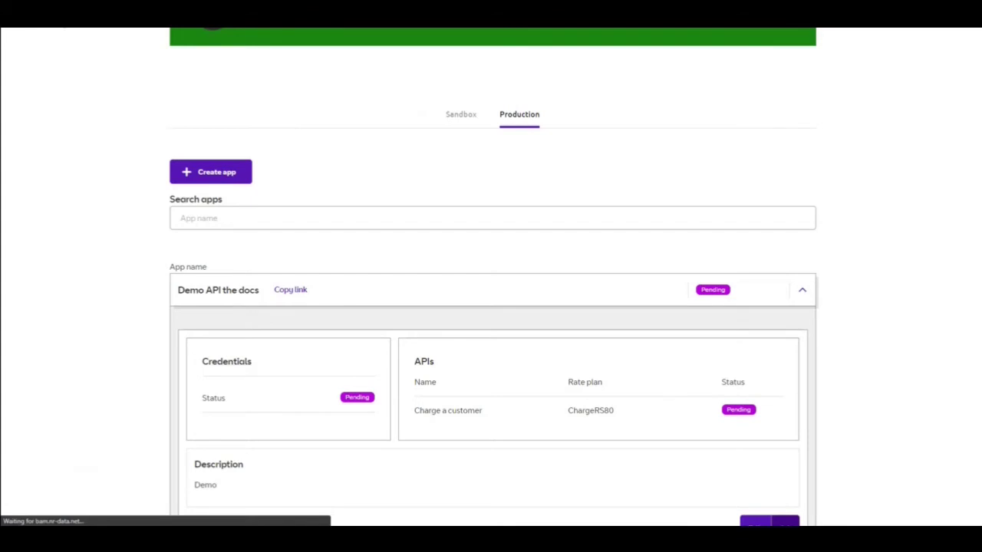
# Reload the developer's production apps and expand Demo API the docs to review its credentials, API approval and description
pyautogui.press('F5')
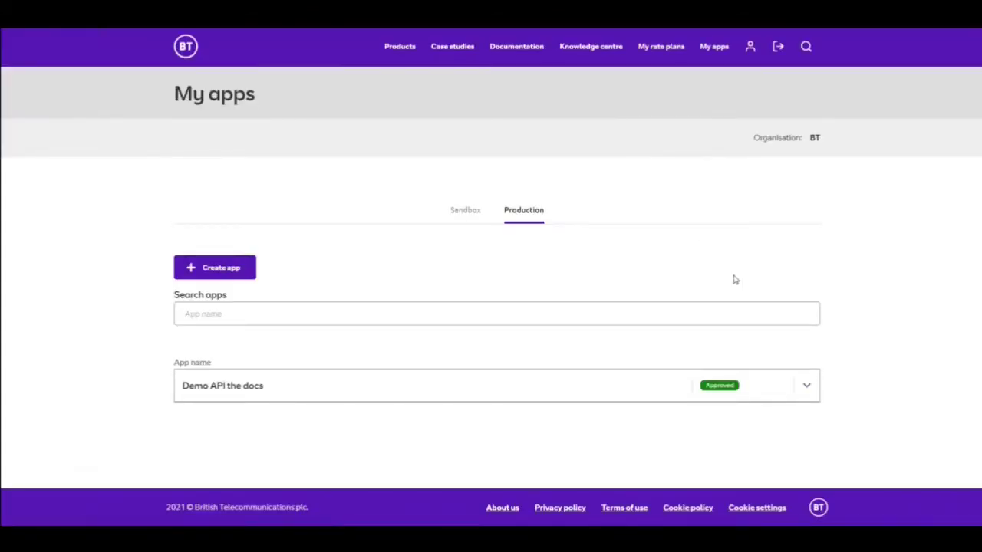
pyautogui.click(805, 386)
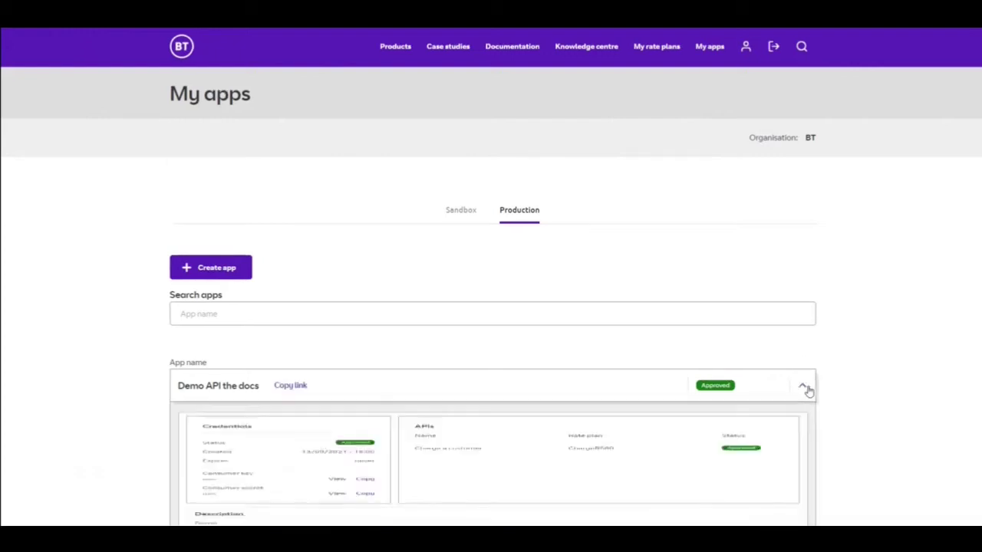
pyautogui.scroll(-2, 851, 323)
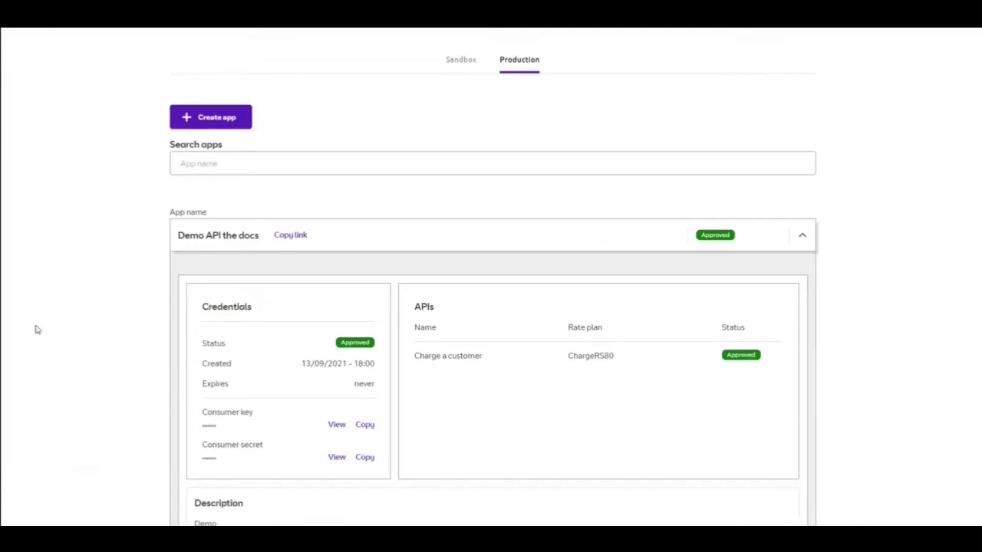
pyautogui.scroll(-2, 72, 289)
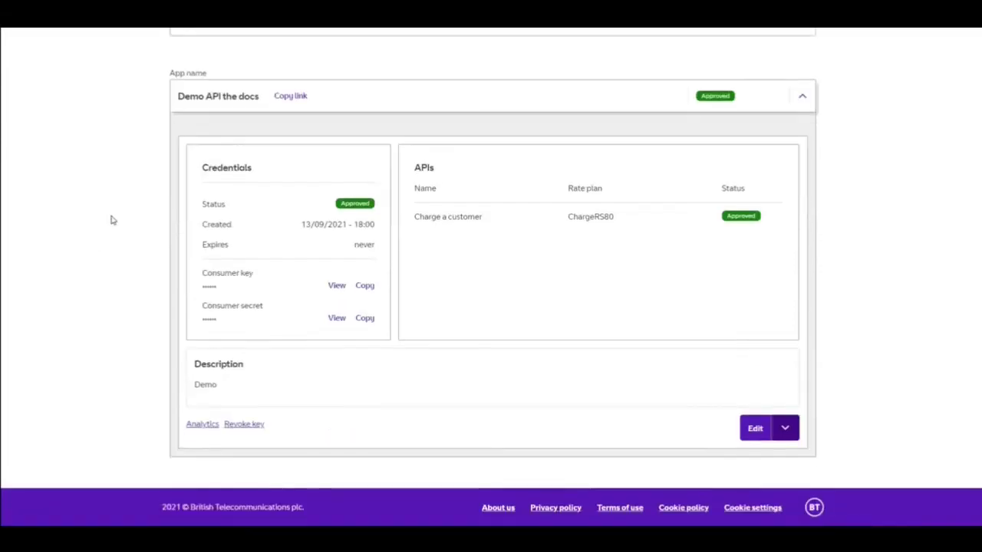